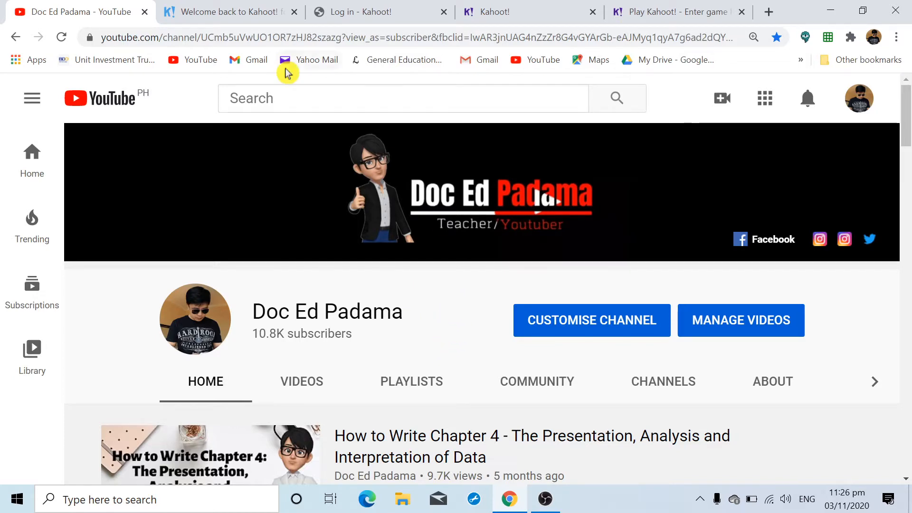
- Switch from YouTube to Kahoot!, view its school welcome and log-in pages, and look over the account's home dashboard
{"action": "left_click", "coordinate": [236, 20]}
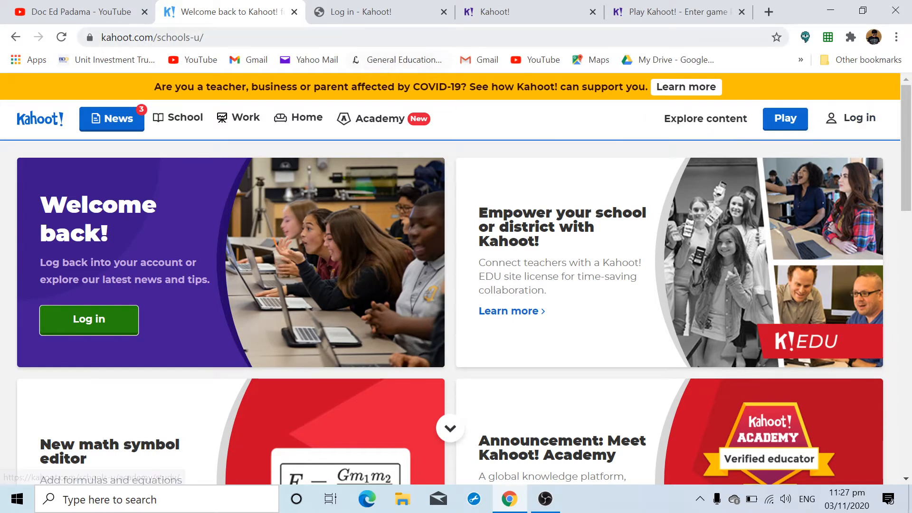
{"action": "left_click", "coordinate": [382, 19]}
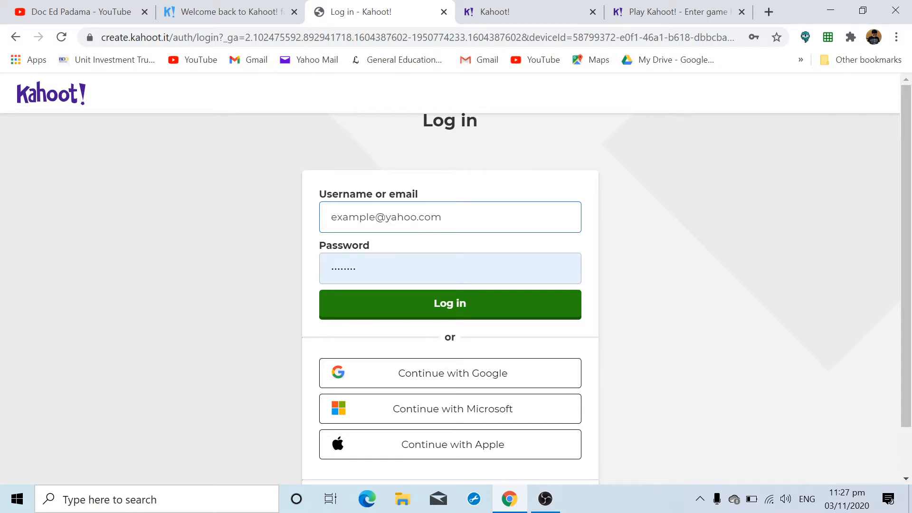
{"action": "left_click", "coordinate": [410, 316]}
{"action": "left_click", "coordinate": [517, 14]}
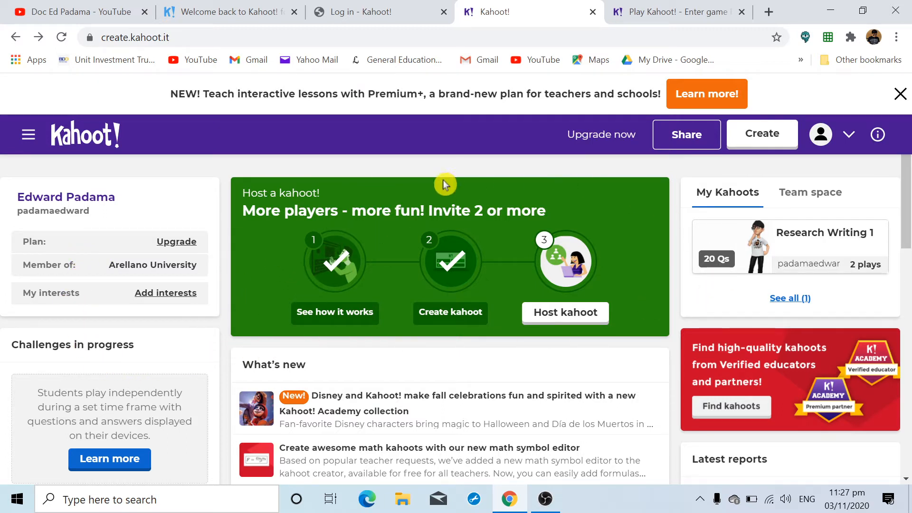
{"action": "scroll", "coordinate": [434, 380], "scroll_direction": "down", "scroll_amount": 3}
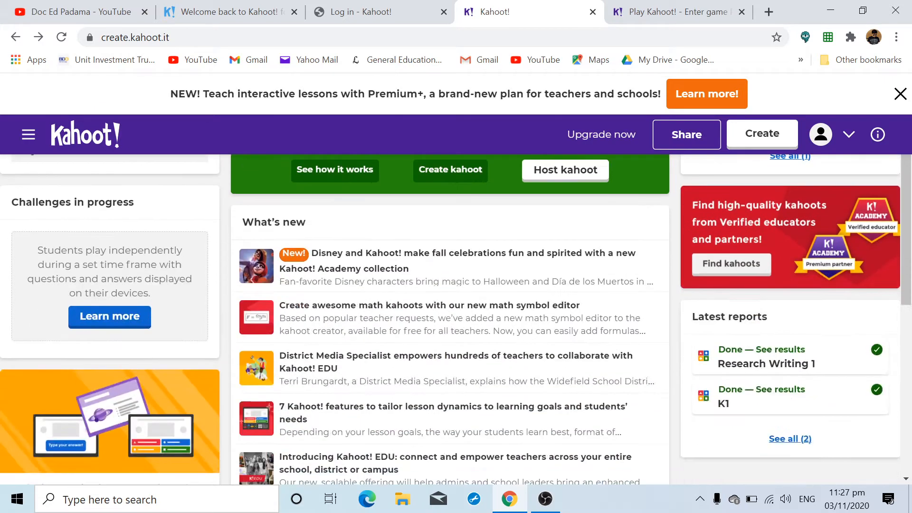
{"action": "scroll", "coordinate": [434, 375], "scroll_direction": "up", "scroll_amount": 3}
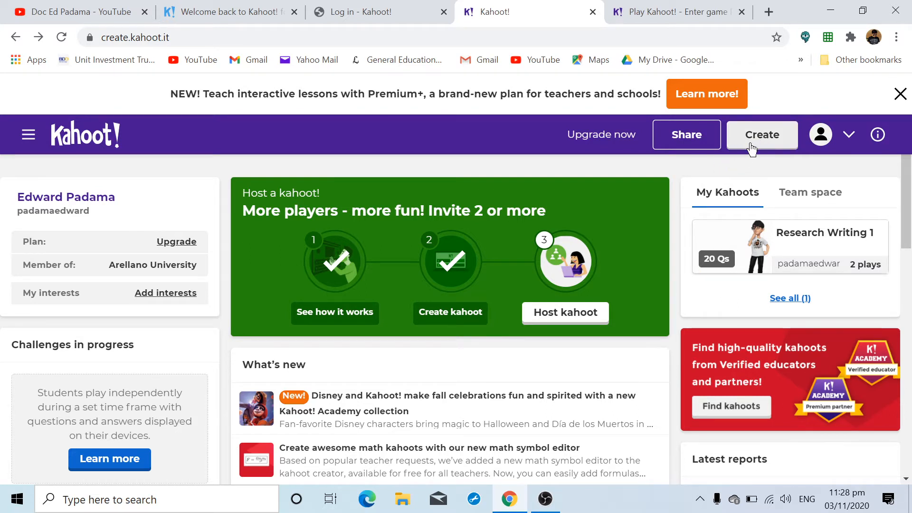
- Create a new blank kahoot without using a template
{"action": "left_click", "coordinate": [774, 149]}
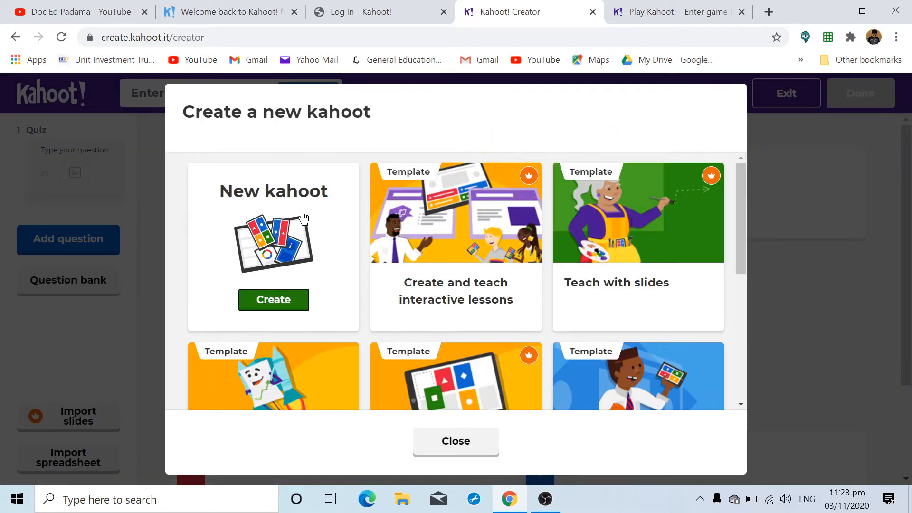
{"action": "left_click", "coordinate": [284, 302]}
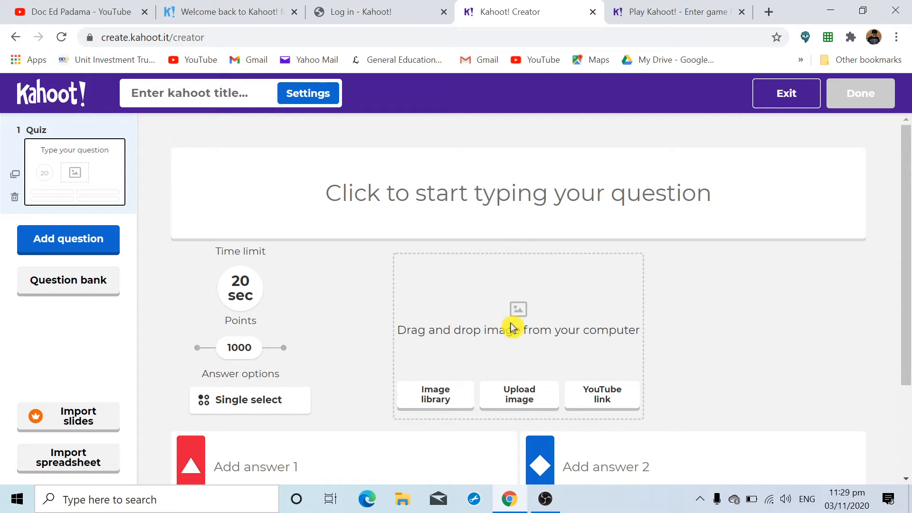
{"action": "left_click", "coordinate": [531, 399]}
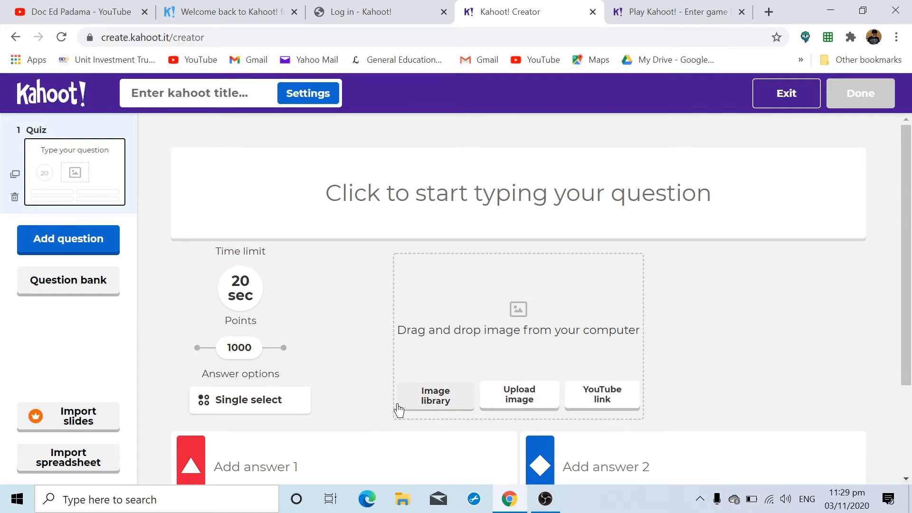
- Set the first quiz question's time limit to 10 seconds
{"action": "left_click", "coordinate": [241, 292]}
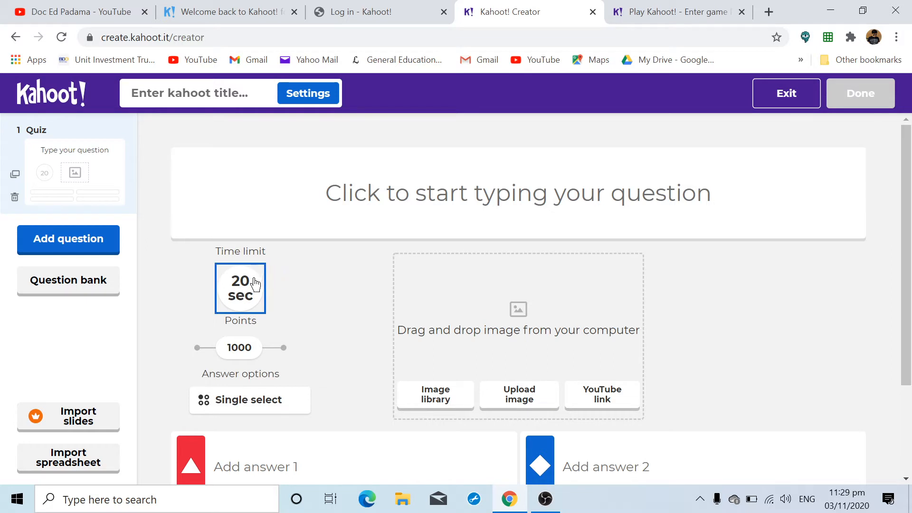
{"action": "left_click", "coordinate": [255, 284]}
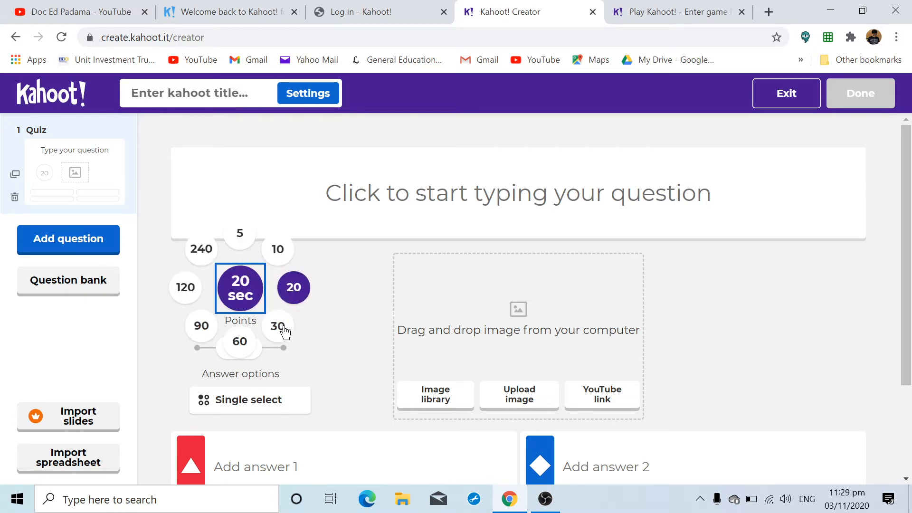
{"action": "left_click", "coordinate": [266, 271]}
{"action": "left_click", "coordinate": [278, 252]}
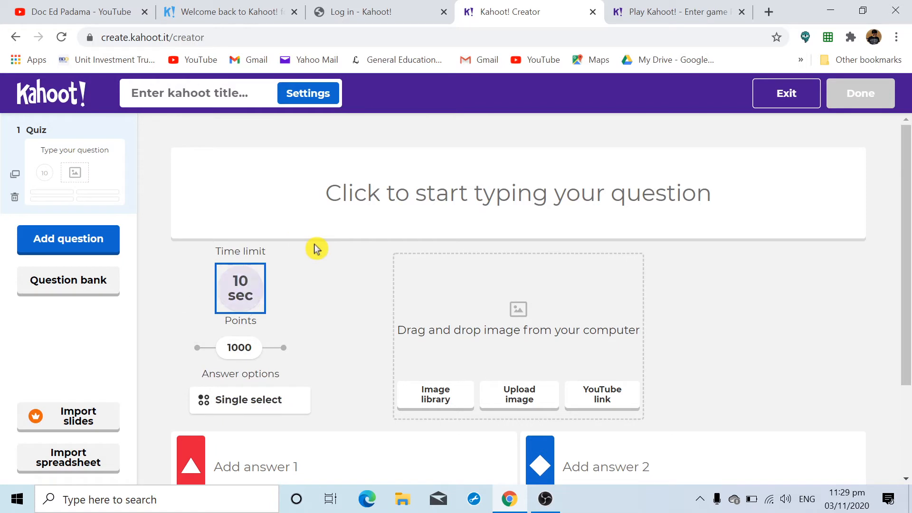
{"action": "left_click", "coordinate": [297, 266]}
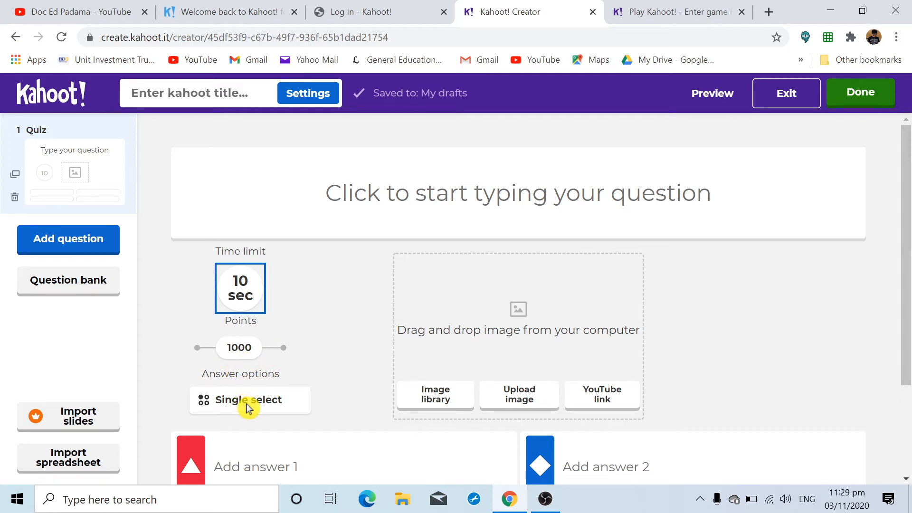
- Choose Single select as the first question's answer option and look over its four answer fields
{"action": "left_click", "coordinate": [261, 406]}
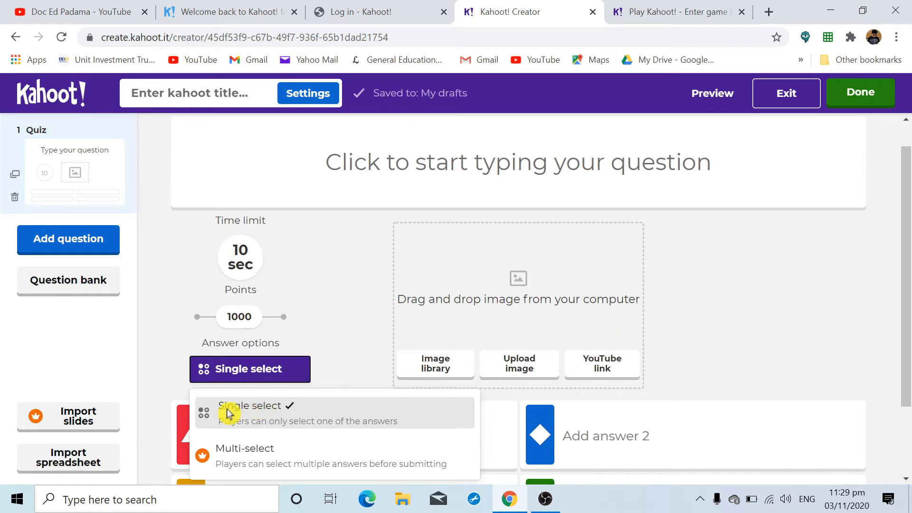
{"action": "left_click", "coordinate": [257, 418]}
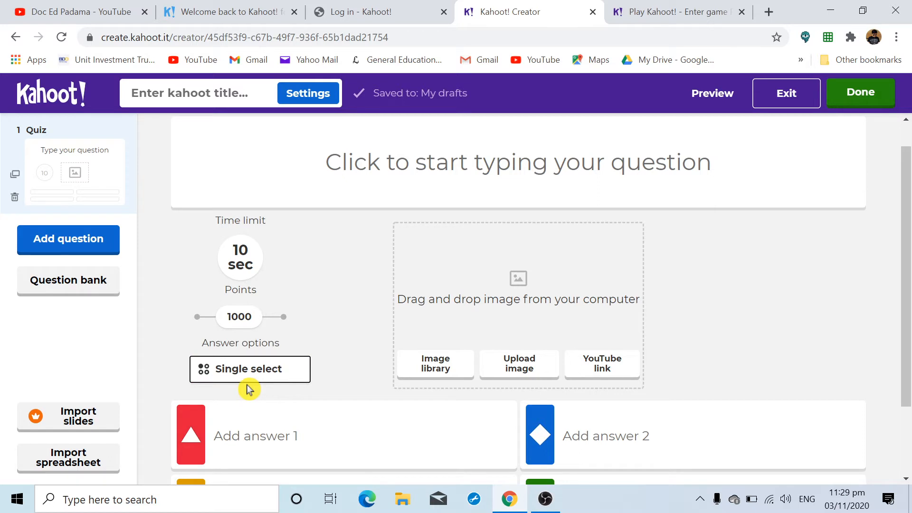
{"action": "scroll", "coordinate": [317, 377], "scroll_direction": "down", "scroll_amount": 2}
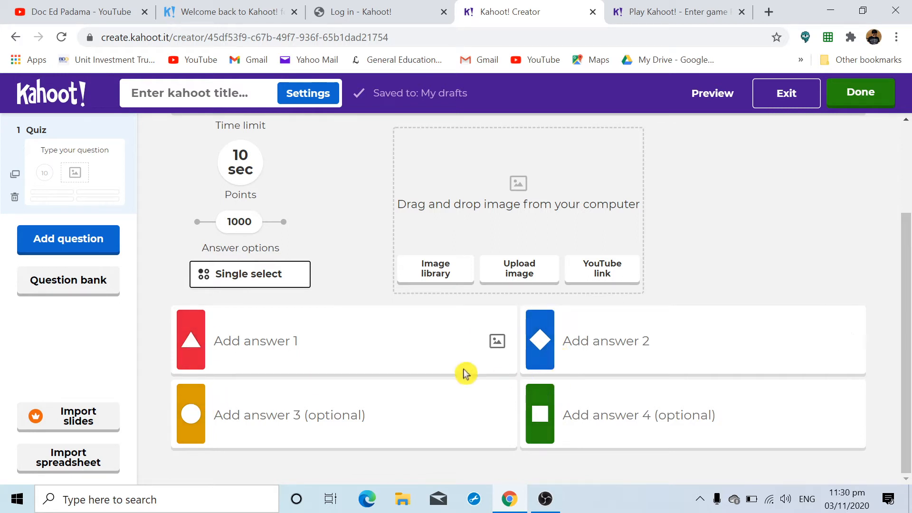
{"action": "scroll", "coordinate": [465, 372], "scroll_direction": "up", "scroll_amount": 2}
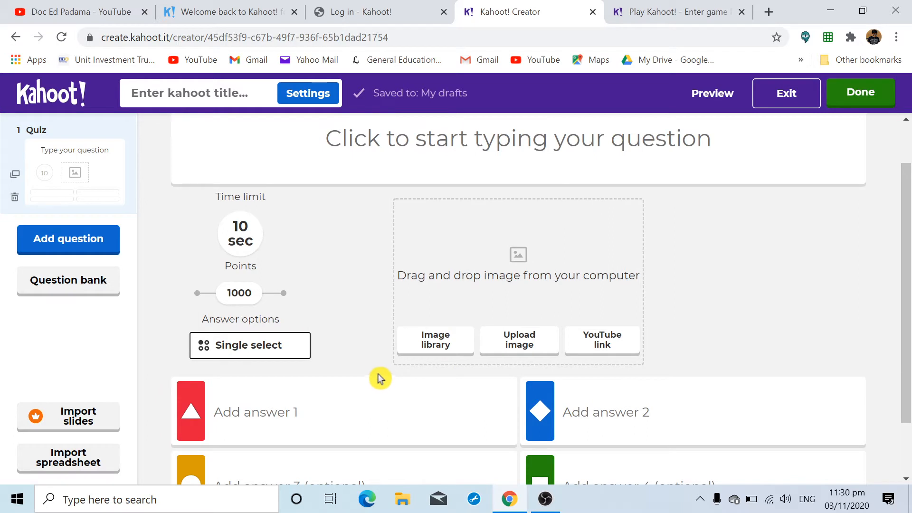
{"action": "scroll", "coordinate": [342, 291], "scroll_direction": "up", "scroll_amount": 1}
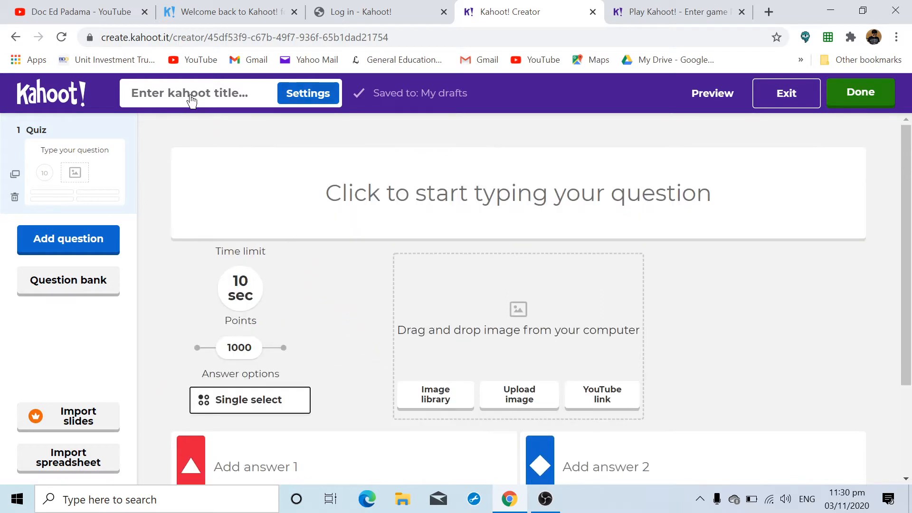
- Title the kahoot "Trivia 1" in its summary and save the summary
{"action": "left_click", "coordinate": [236, 92]}
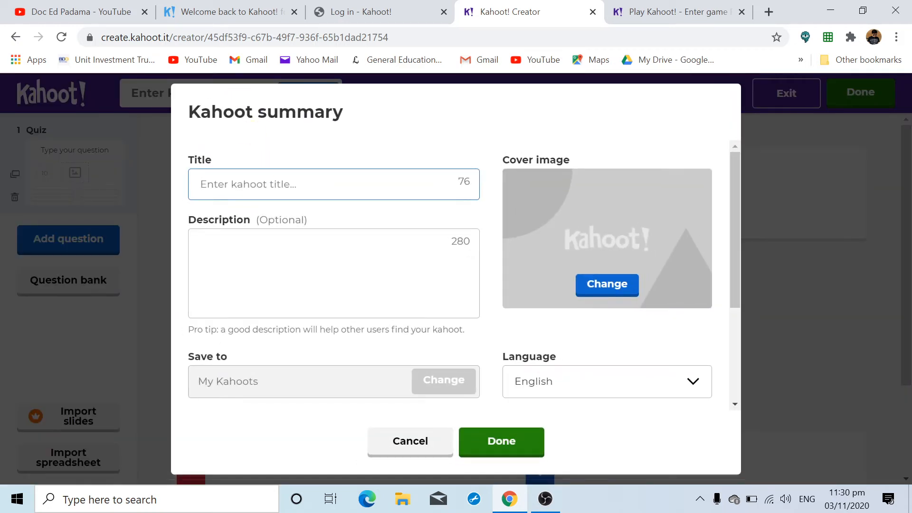
{"action": "type", "text": "Tri"}
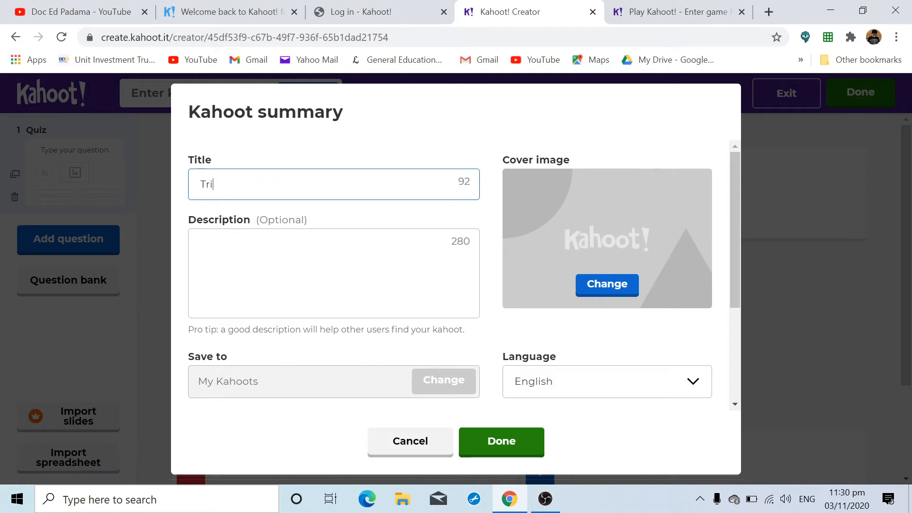
{"action": "type", "text": "via 1"}
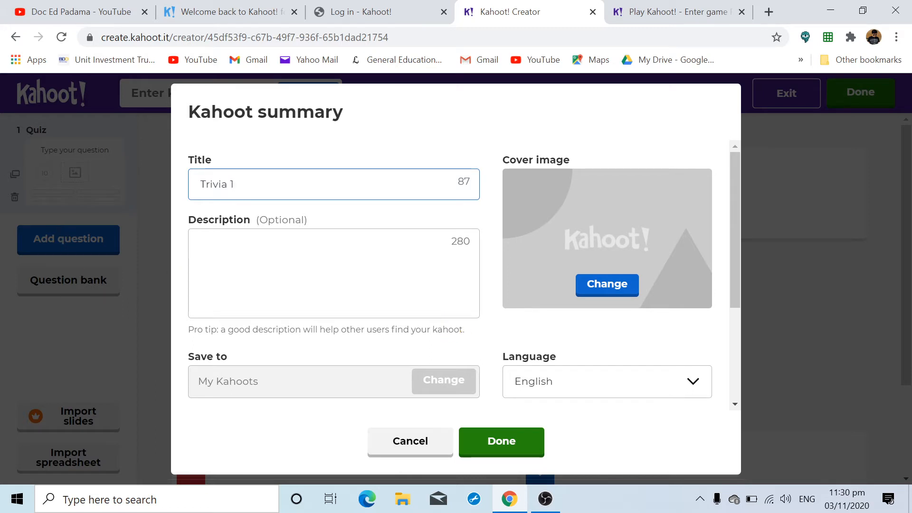
{"action": "left_click", "coordinate": [497, 445]}
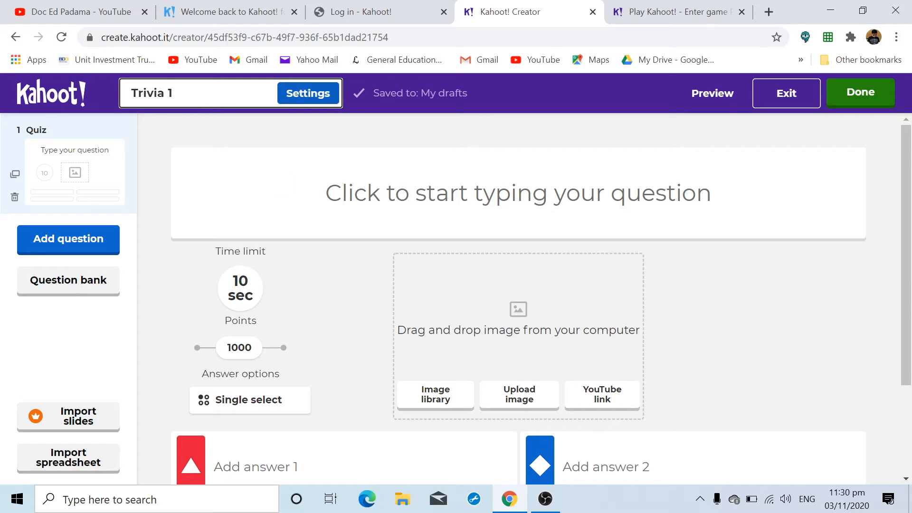
- Enter "The meaning of the abbreviation Wi-Fi" as the text of the first question
{"action": "left_click", "coordinate": [518, 193]}
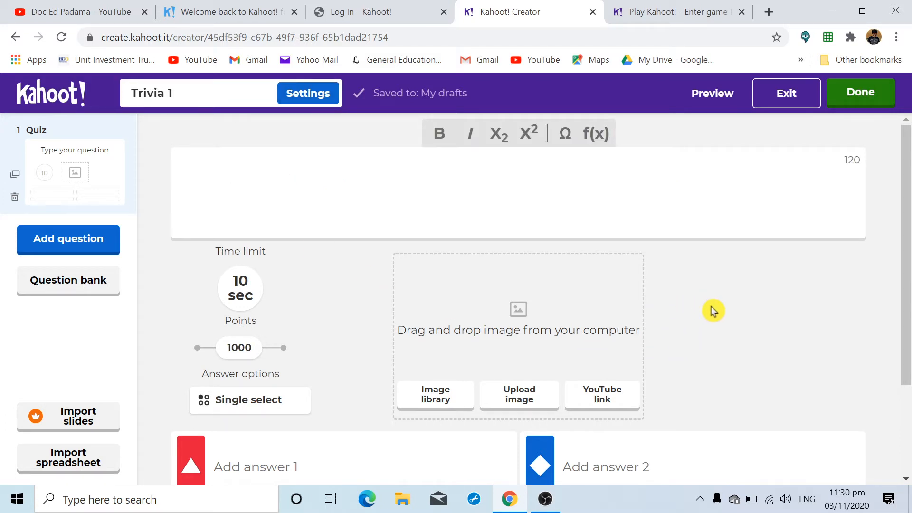
{"action": "left_click", "coordinate": [737, 306]}
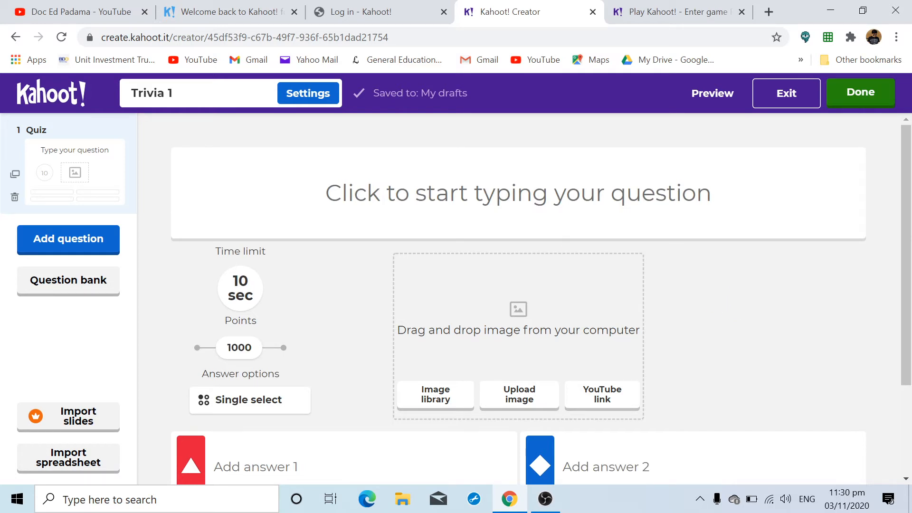
{"action": "left_click", "coordinate": [518, 193]}
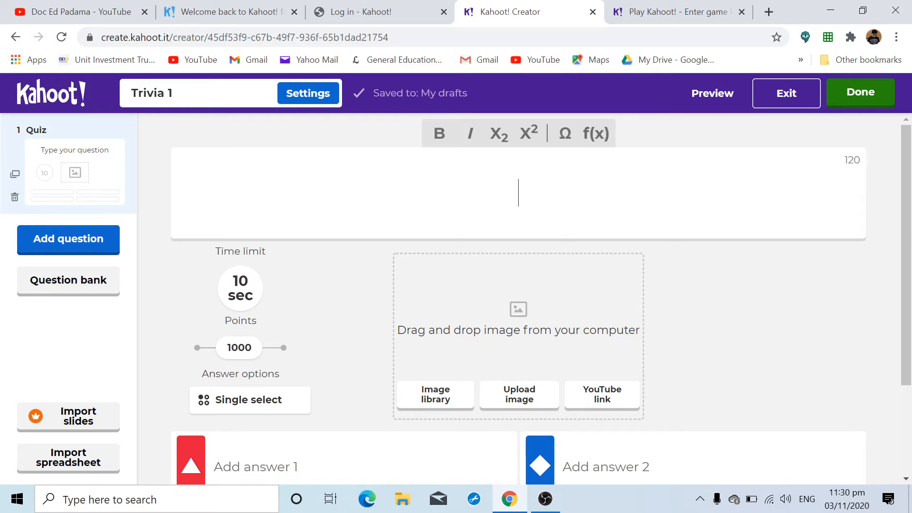
{"action": "type", "text": "The meaning of the abbreviation Wi-Fi"}
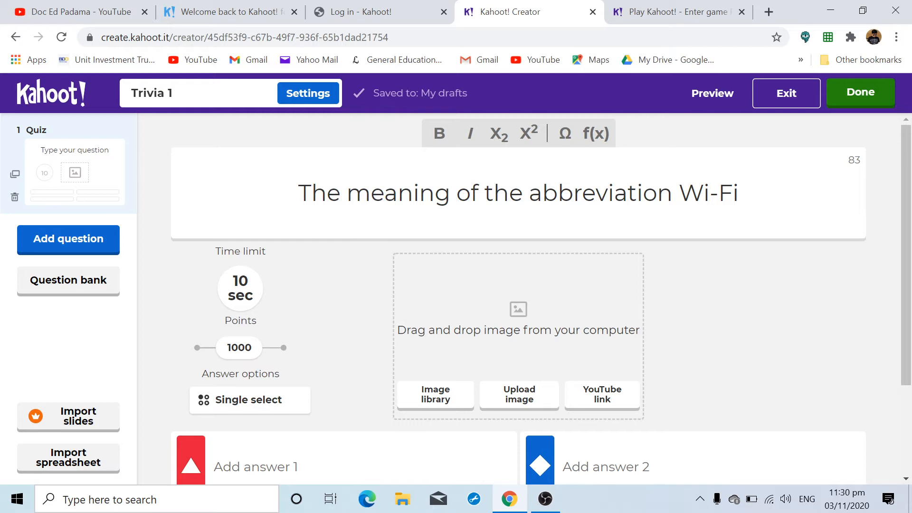
- Enter "wife" as answer 1 and "husband" as answer 3 of the Wi-Fi question
{"action": "scroll", "coordinate": [787, 260], "scroll_direction": "down", "scroll_amount": 3}
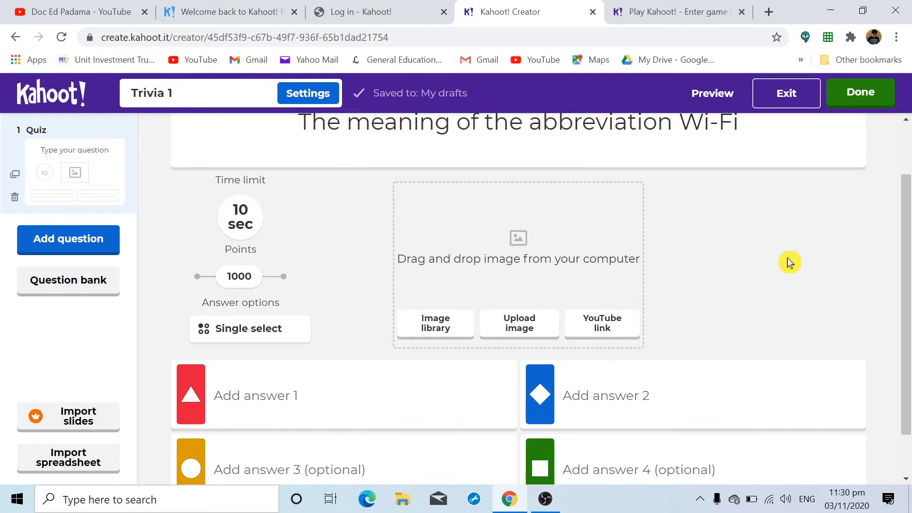
{"action": "left_click", "coordinate": [214, 340]}
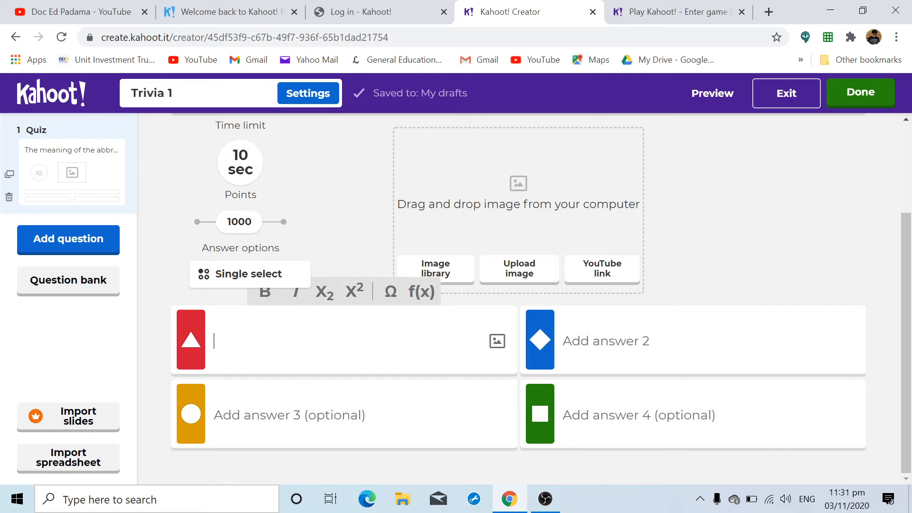
{"action": "type", "text": "Wife"}
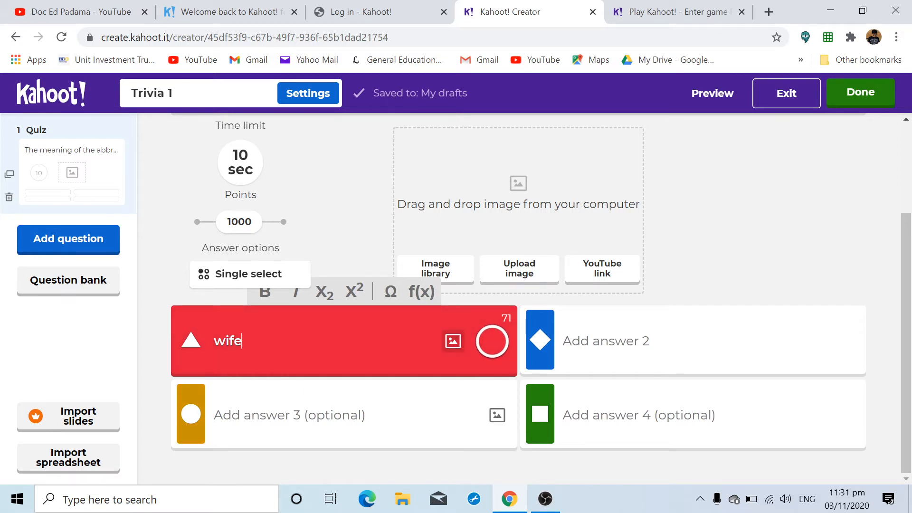
{"action": "left_click", "coordinate": [214, 414]}
{"action": "type", "text": "h"}
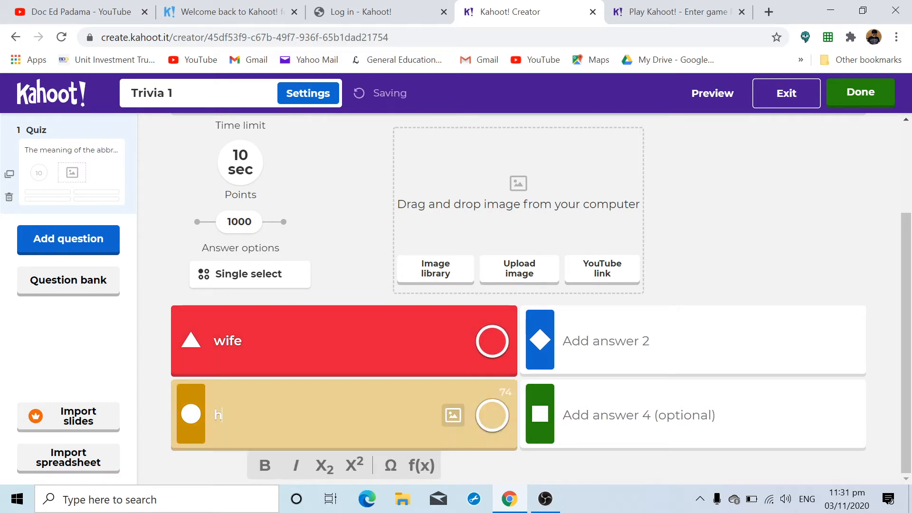
{"action": "type", "text": "usband"}
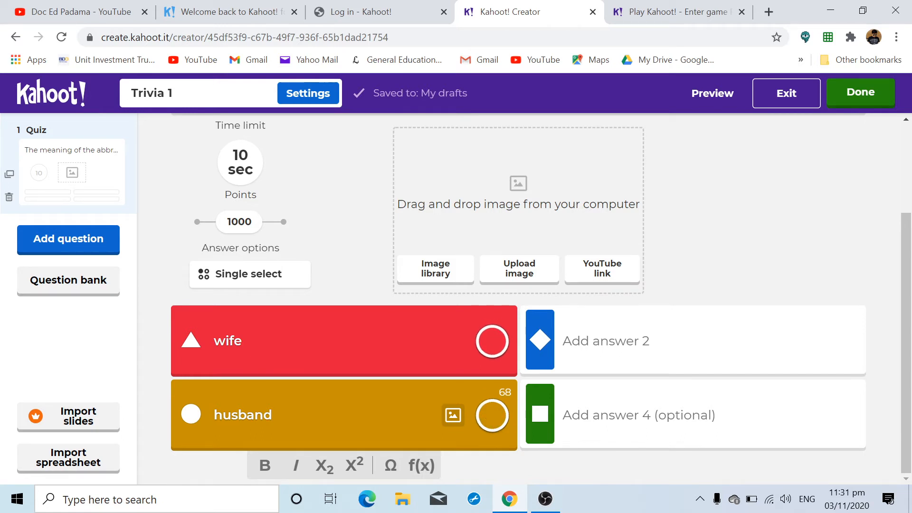
- Enter "sister" as answer 2 and "wireless fidelity" as answer 4 of the Wi-Fi question
{"action": "left_click", "coordinate": [594, 342]}
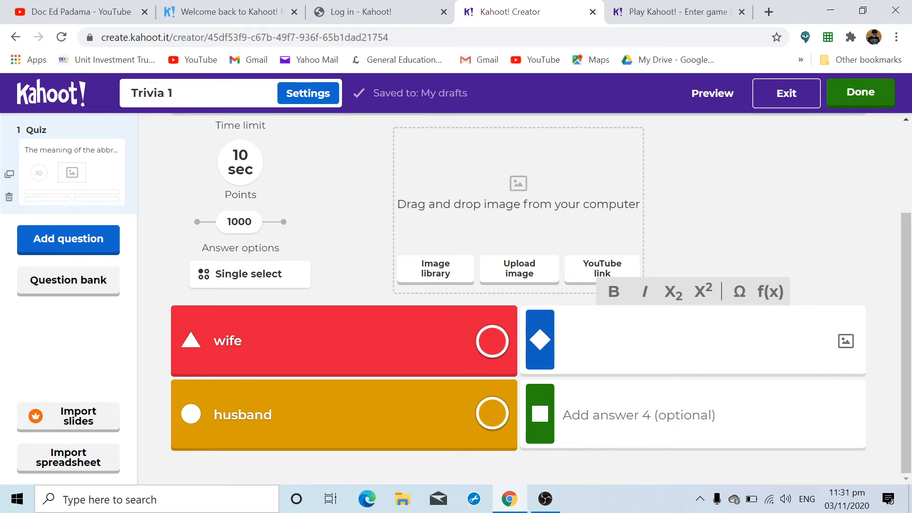
{"action": "type", "text": "sister"}
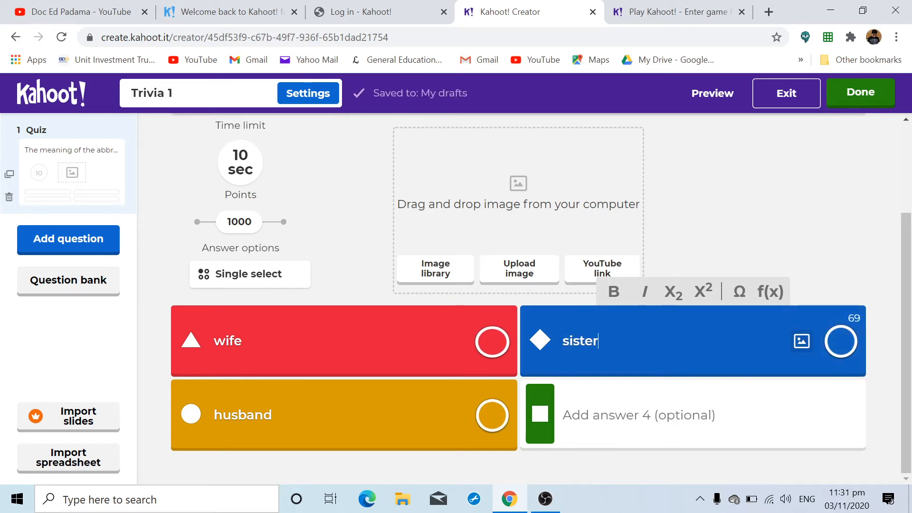
{"action": "left_click", "coordinate": [665, 415]}
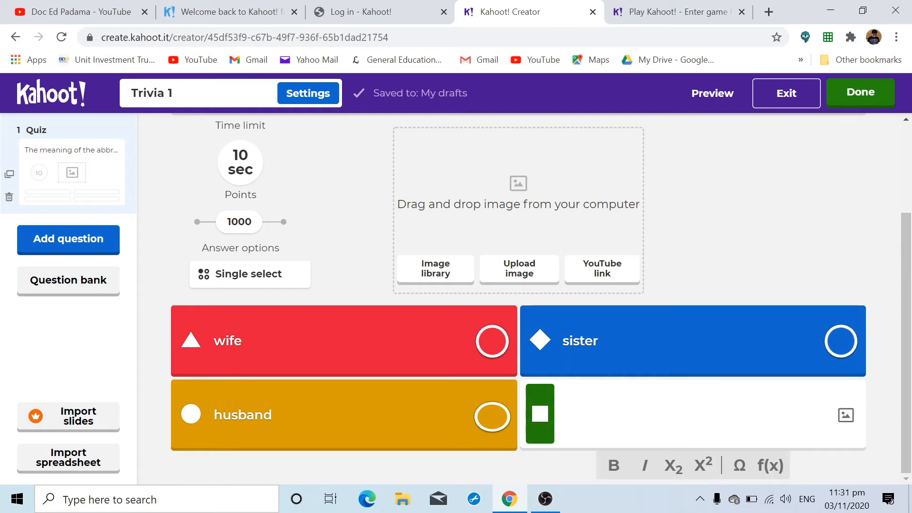
{"action": "type", "text": "wir"}
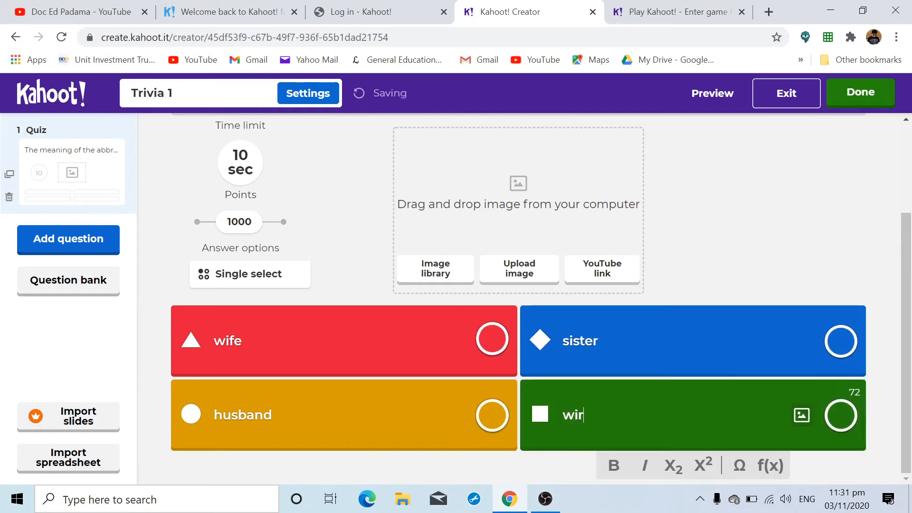
{"action": "type", "text": "eless fi"}
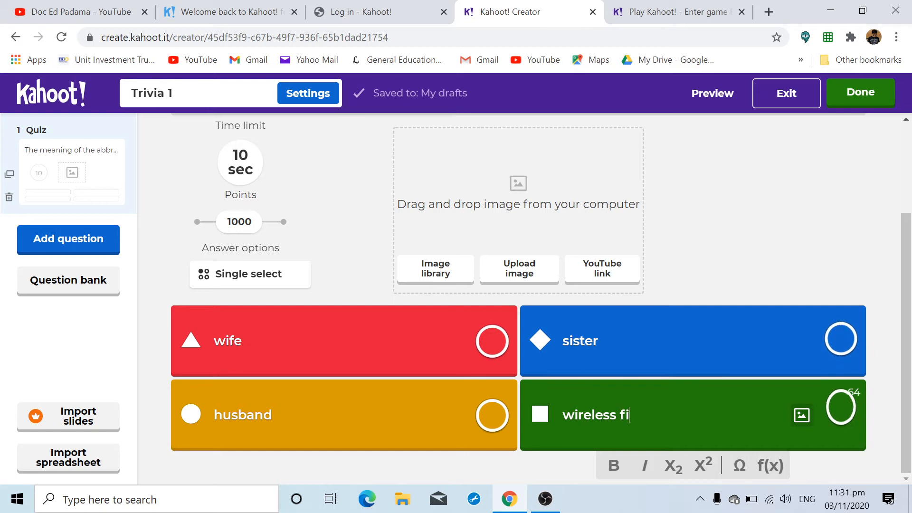
{"action": "type", "text": "delity"}
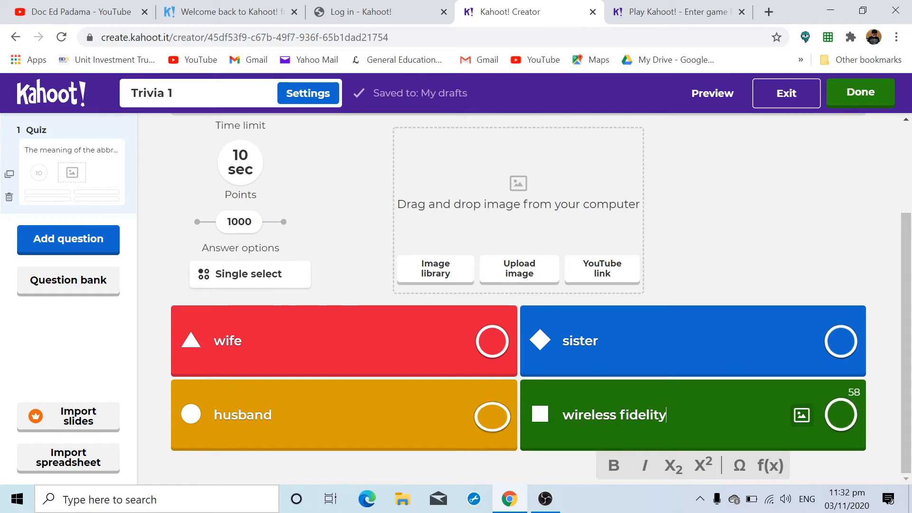
- Mark "wireless fidelity" as the correct answer to the Wi-Fi question
{"action": "left_click", "coordinate": [829, 426]}
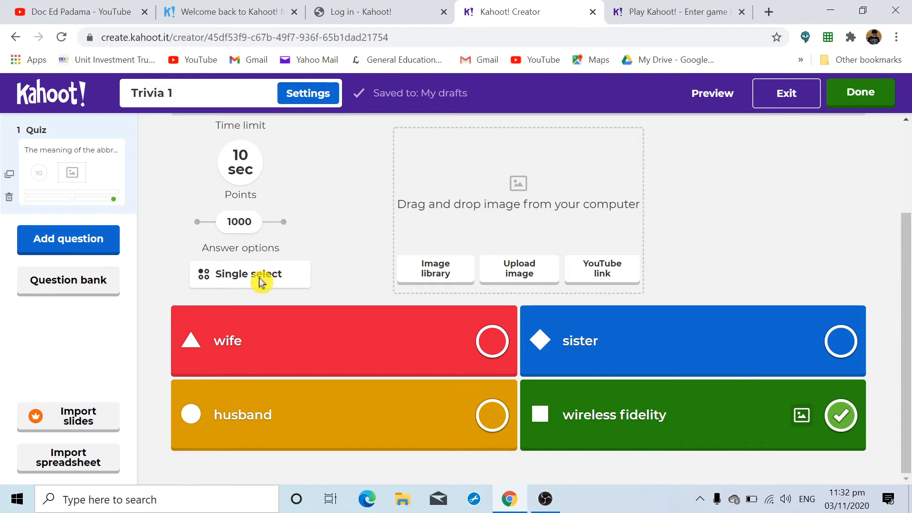
{"action": "scroll", "coordinate": [545, 291], "scroll_direction": "up", "scroll_amount": 3}
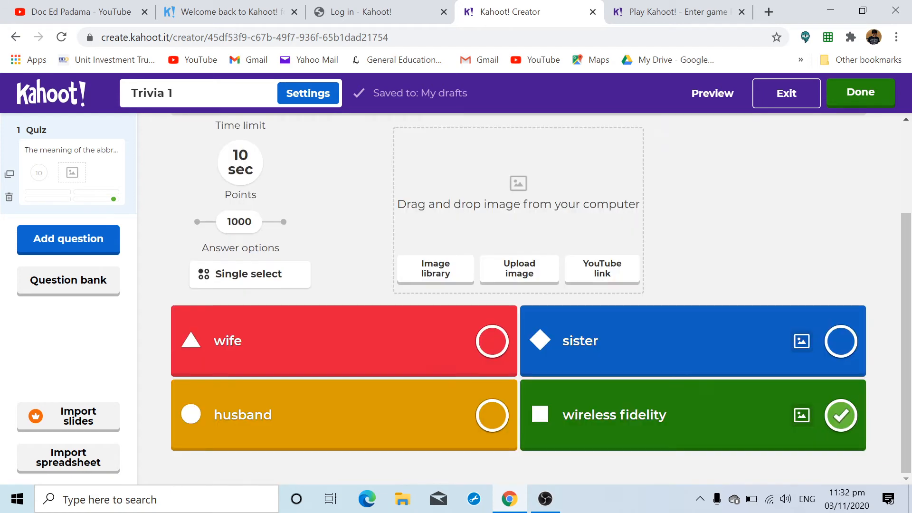
{"action": "scroll", "coordinate": [684, 354], "scroll_direction": "down", "scroll_amount": 3}
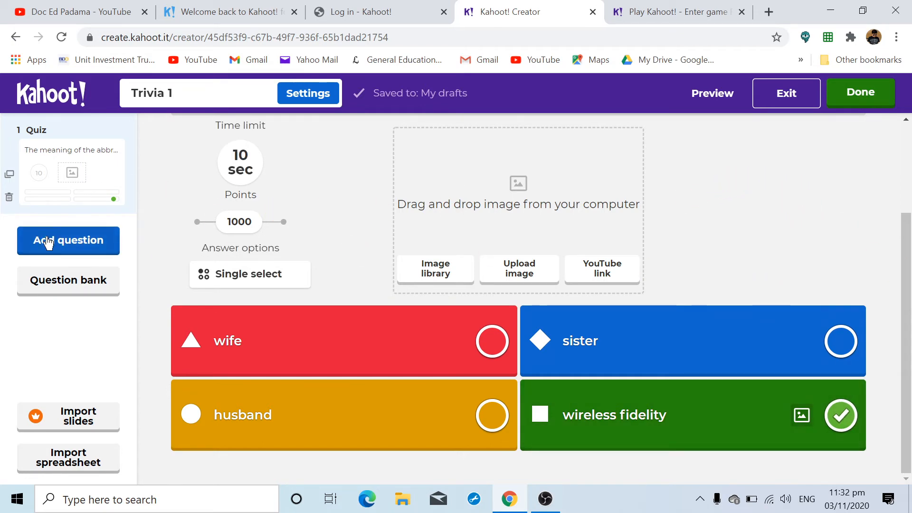
- Add a True or false question after the Wi-Fi question and look over its blank layout
{"action": "left_click", "coordinate": [113, 243]}
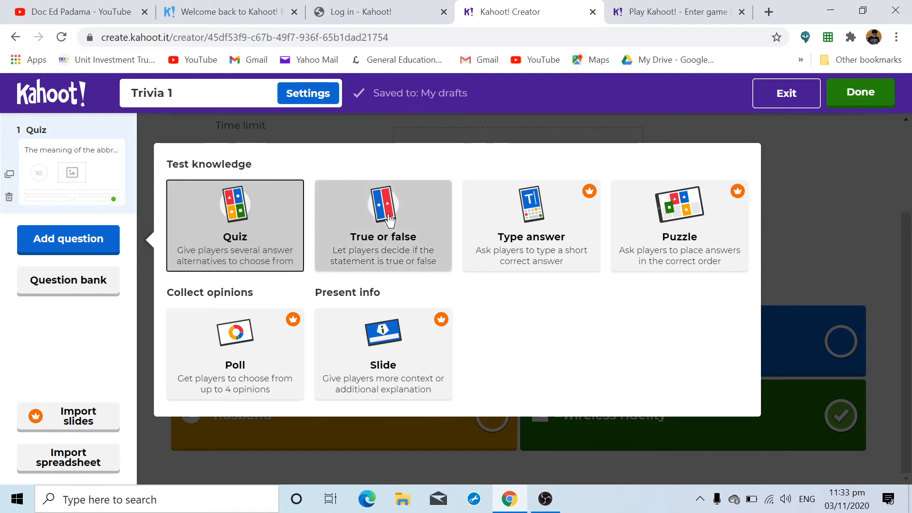
{"action": "left_click", "coordinate": [434, 205]}
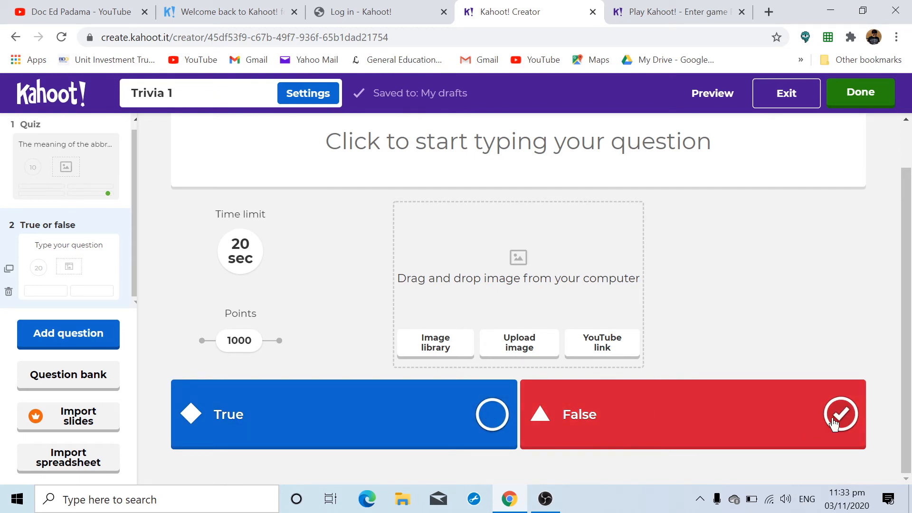
{"action": "scroll", "coordinate": [357, 152], "scroll_direction": "up", "scroll_amount": 1}
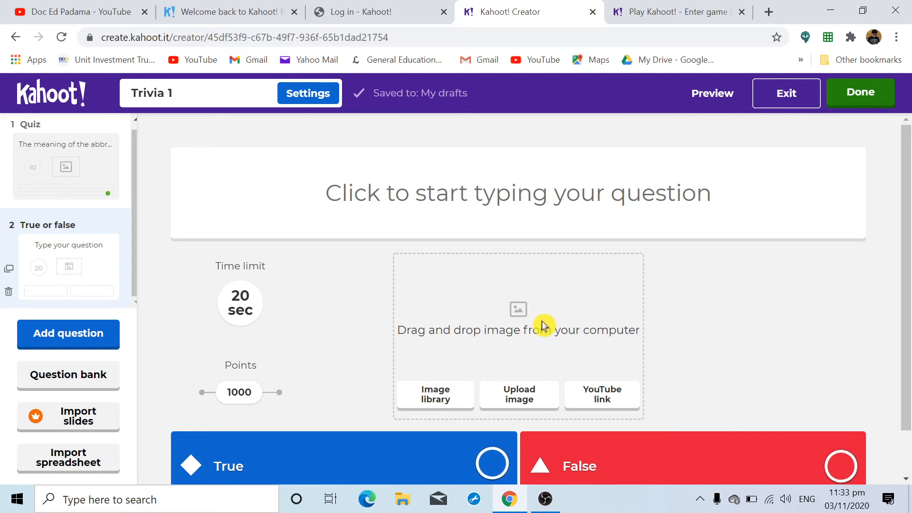
{"action": "scroll", "coordinate": [544, 326], "scroll_direction": "down", "scroll_amount": 1}
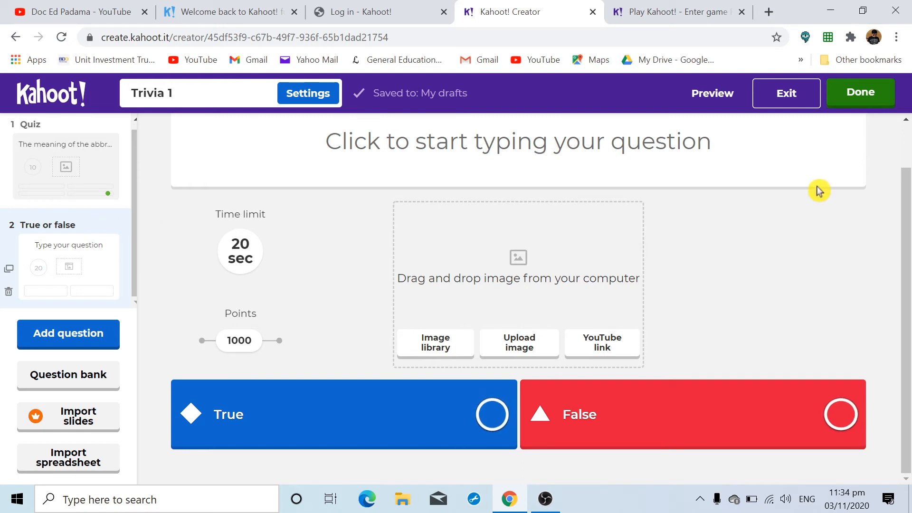
- Return to editing after trying to finish the kahoot, and delete the incomplete True or false question
{"action": "left_click", "coordinate": [862, 103]}
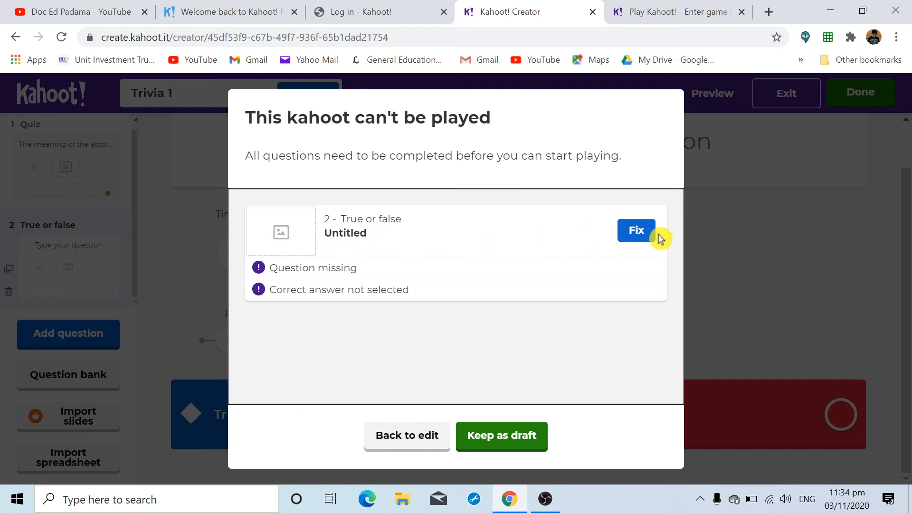
{"action": "left_click", "coordinate": [417, 443]}
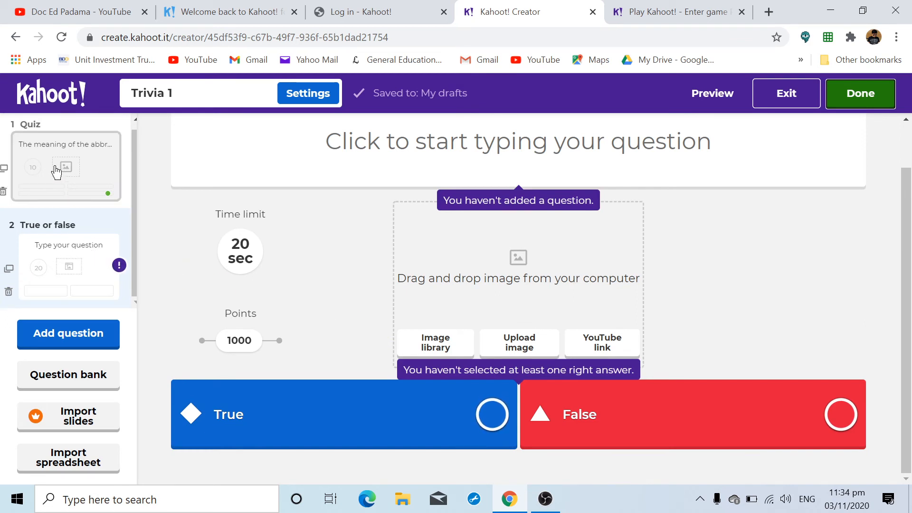
{"action": "left_click", "coordinate": [12, 271]}
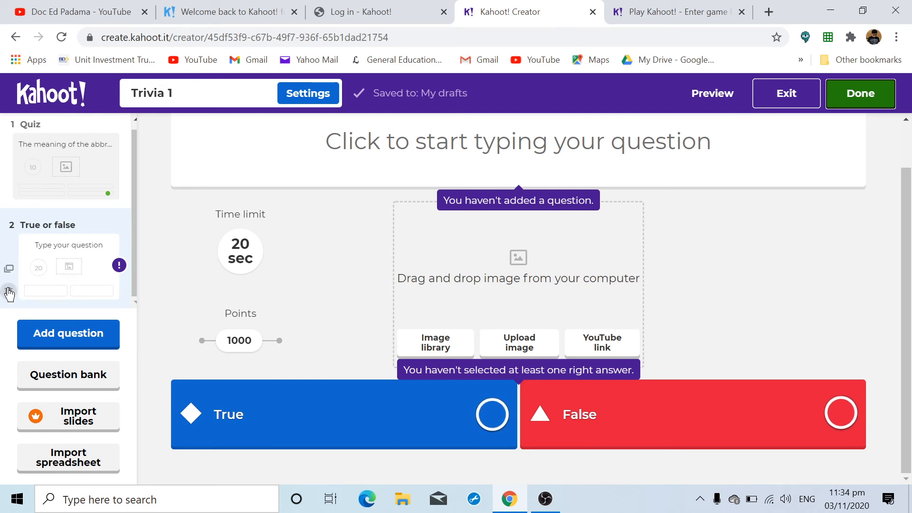
{"action": "left_click", "coordinate": [9, 291]}
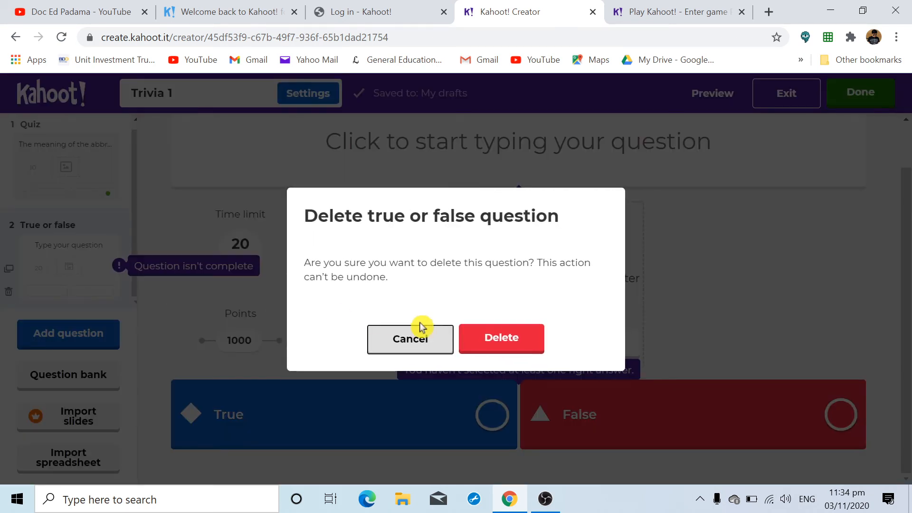
{"action": "left_click", "coordinate": [488, 341]}
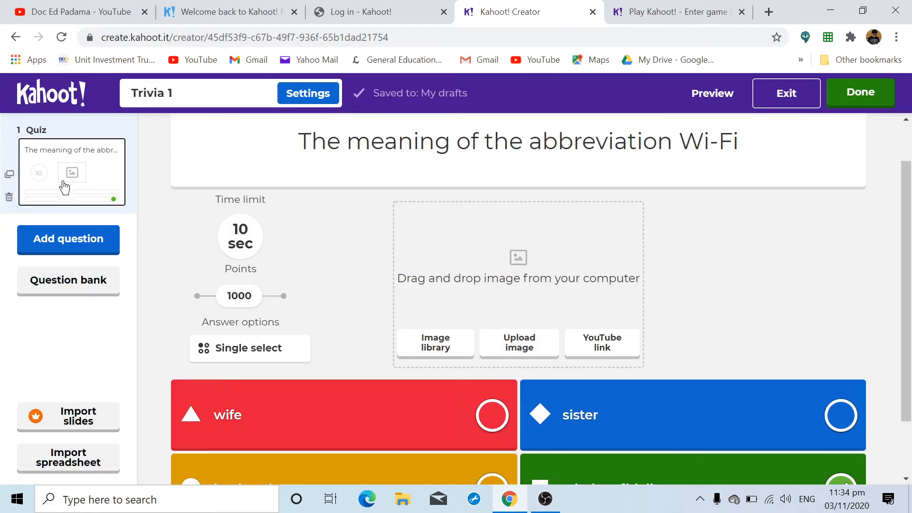
{"action": "left_click", "coordinate": [153, 197]}
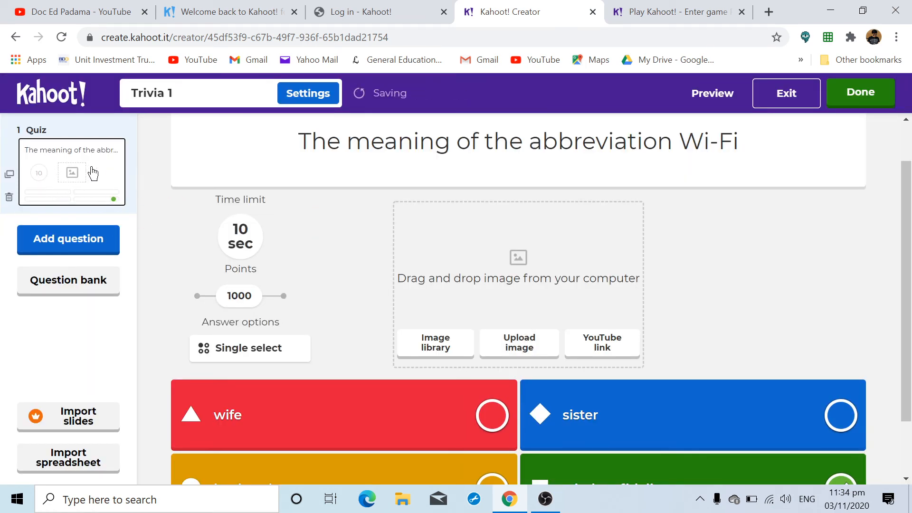
- Finish the Trivia 1 kahoot, reviewing the suggestions for testing, playing and sharing before closing the completion dialog
{"action": "left_click", "coordinate": [870, 101]}
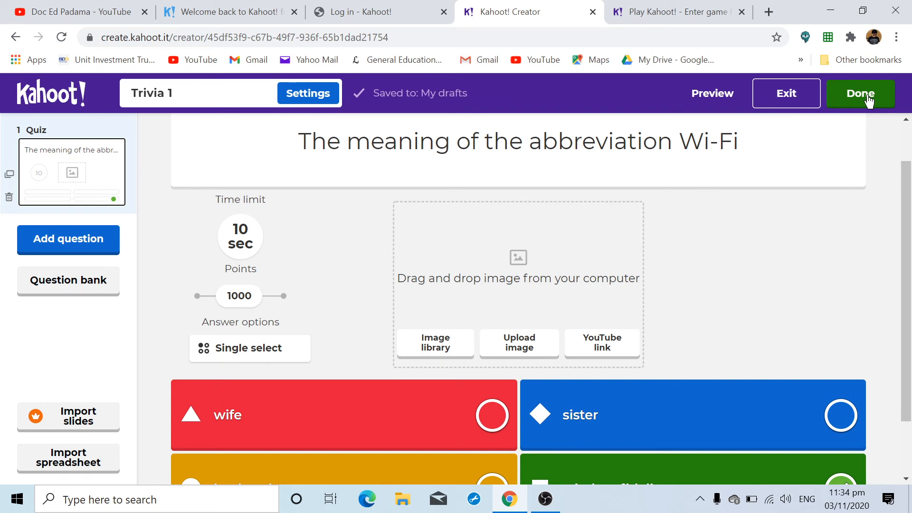
{"action": "left_click", "coordinate": [870, 100]}
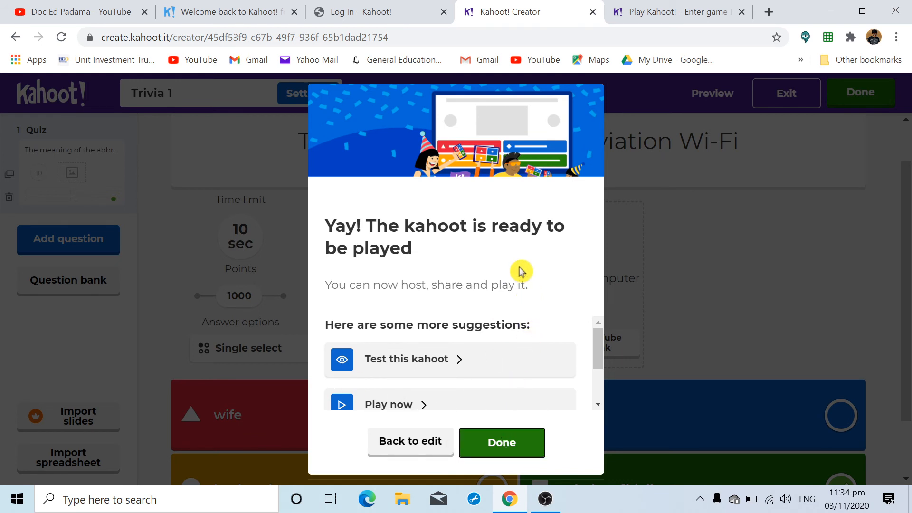
{"action": "scroll", "coordinate": [481, 349], "scroll_direction": "down", "scroll_amount": 1}
{"action": "scroll", "coordinate": [482, 350], "scroll_direction": "down", "scroll_amount": 1}
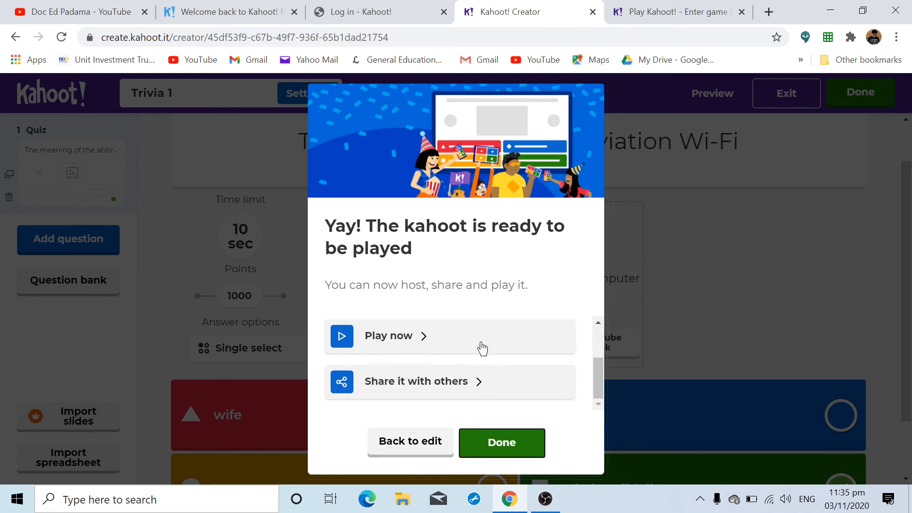
{"action": "scroll", "coordinate": [475, 343], "scroll_direction": "up", "scroll_amount": 2}
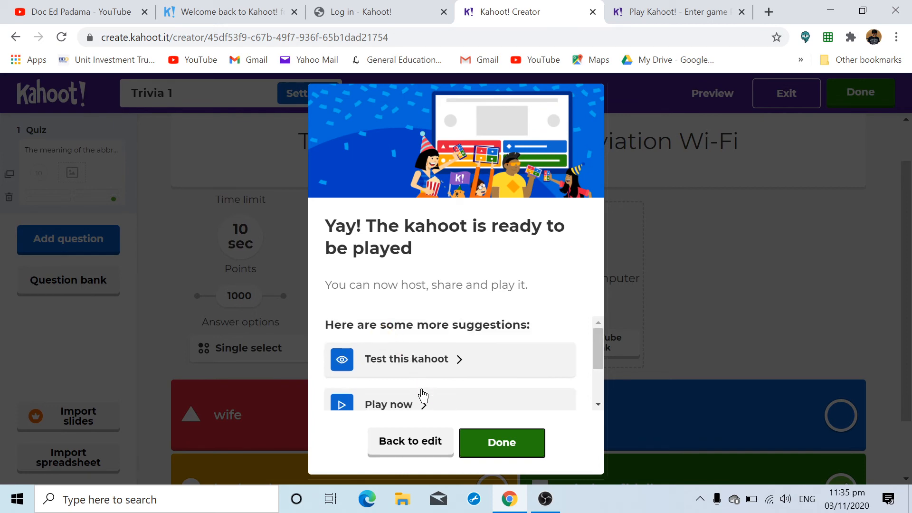
{"action": "scroll", "coordinate": [468, 373], "scroll_direction": "down", "scroll_amount": 2}
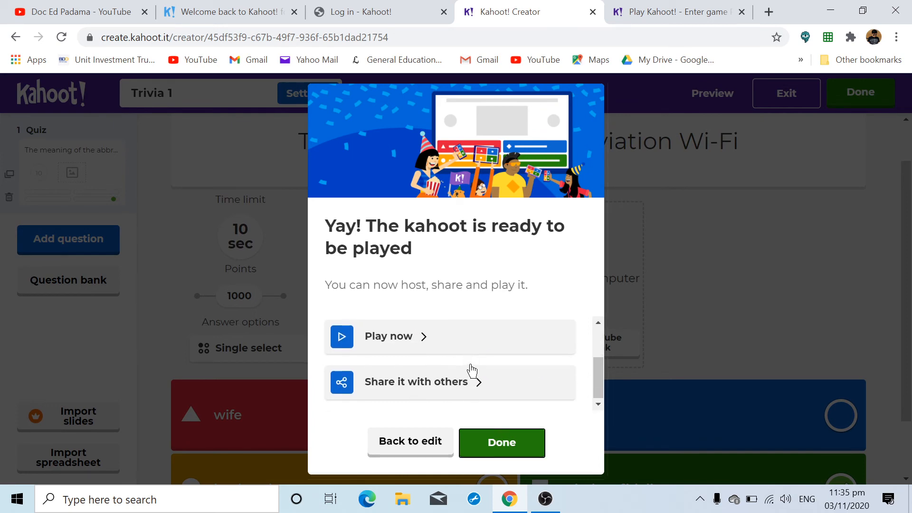
{"action": "left_click", "coordinate": [495, 447]}
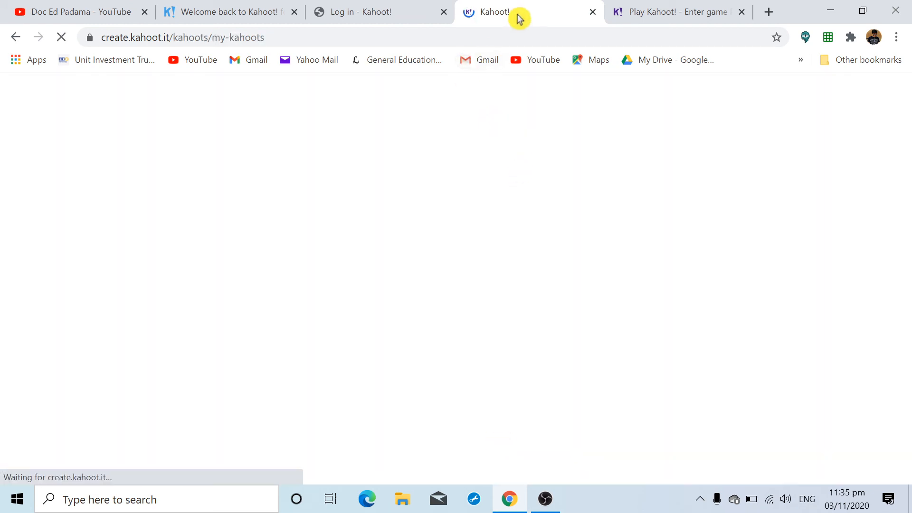
- Switch to the Kahoot! player page and examine the Game PIN field where players join a game
{"action": "left_click", "coordinate": [653, 8]}
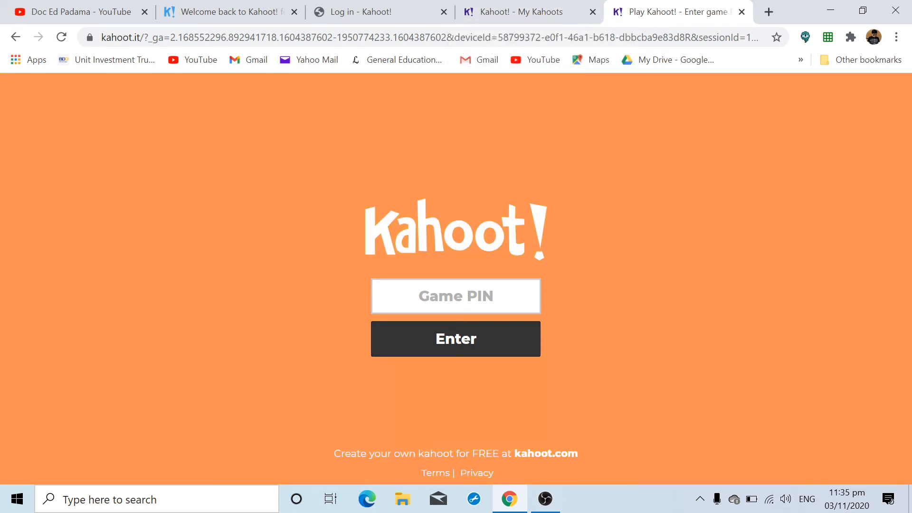
{"action": "left_click", "coordinate": [456, 296]}
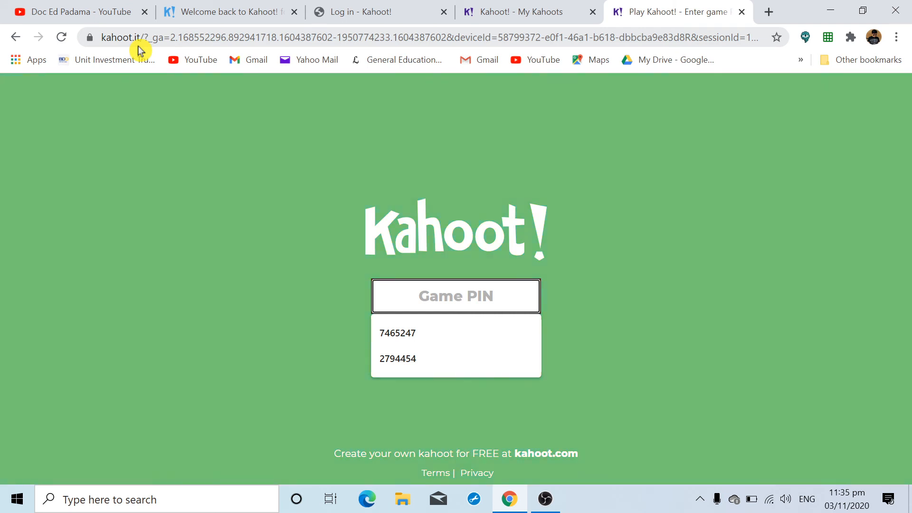
{"action": "left_click", "coordinate": [532, 178]}
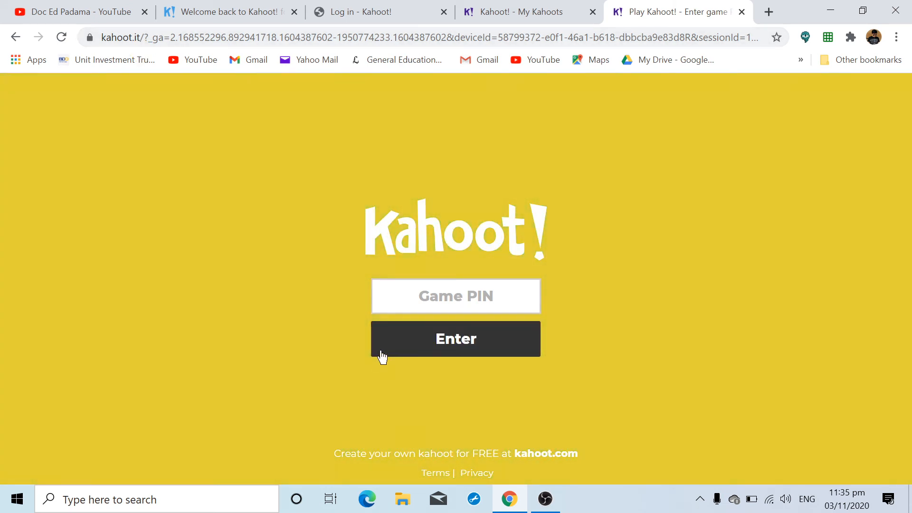
{"action": "left_click", "coordinate": [456, 296]}
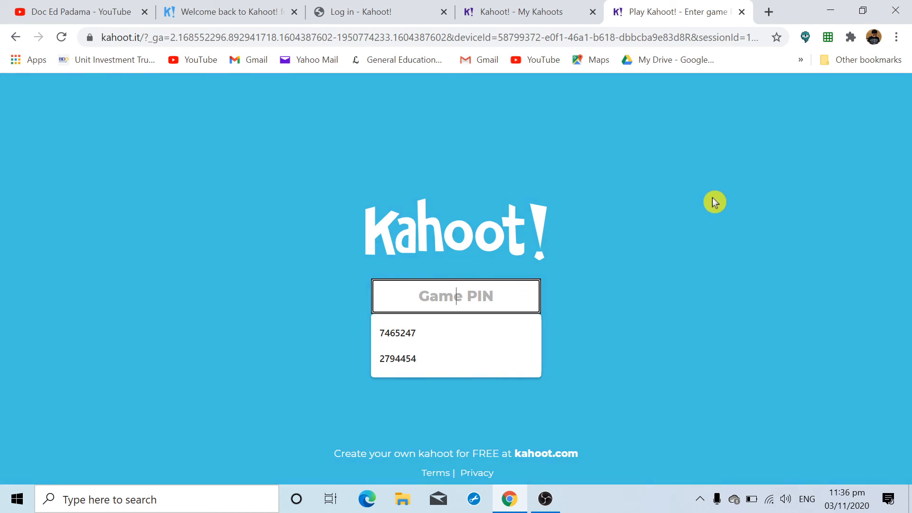
{"action": "left_click", "coordinate": [674, 195]}
- Switch to the open YouTube channel's home page
{"action": "left_click", "coordinate": [98, 13]}
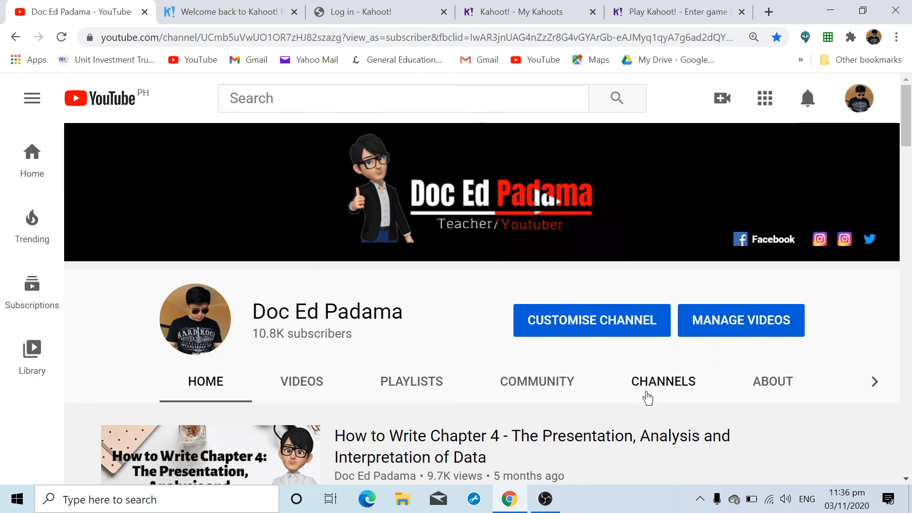
{"action": "mouse_move", "coordinate": [544, 508]}
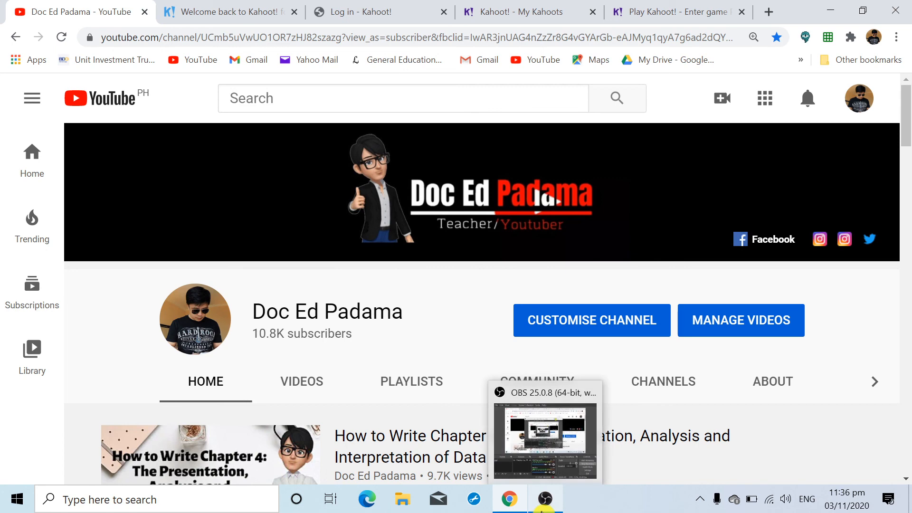